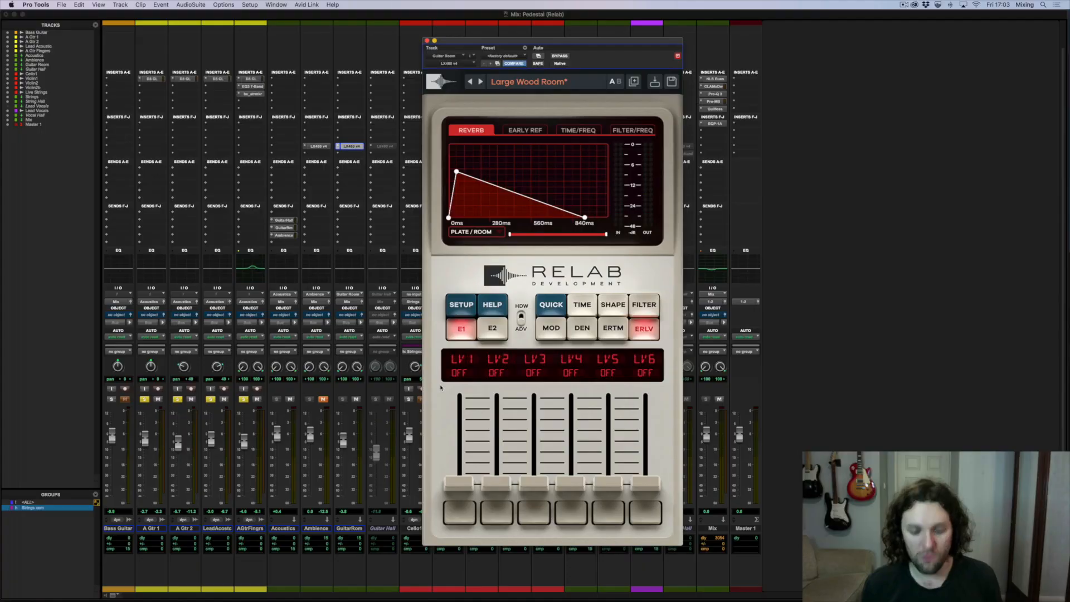
Place the playback start at bar 43 in the arrangement and reposition the Guitar Room reverb window in the mixer view.
key(super+equal)
click(339, 280)
drag(469, 40, 437, 40)
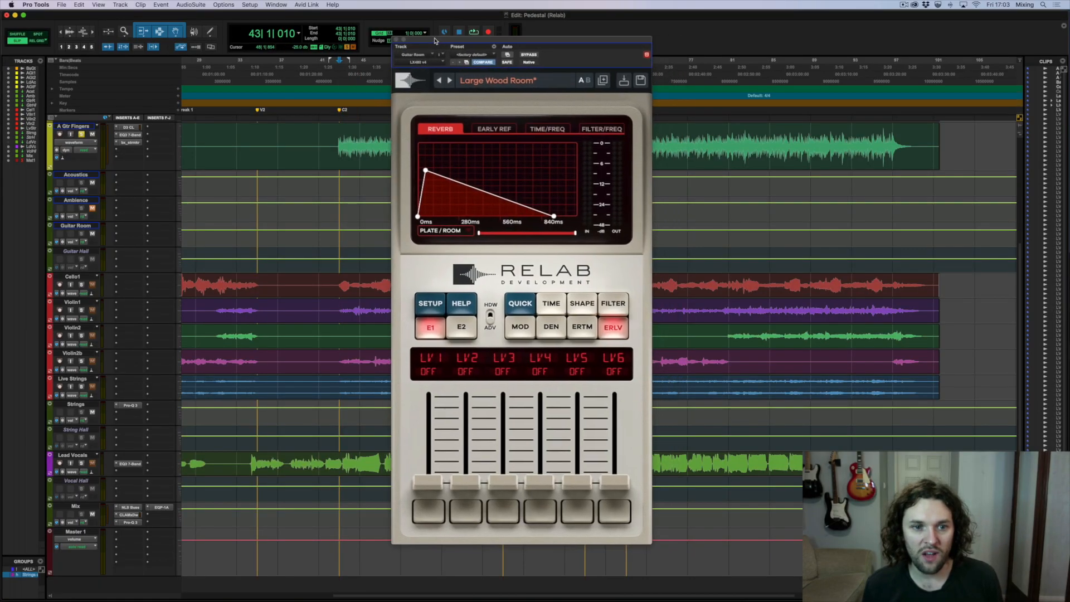
drag(436, 40, 410, 32)
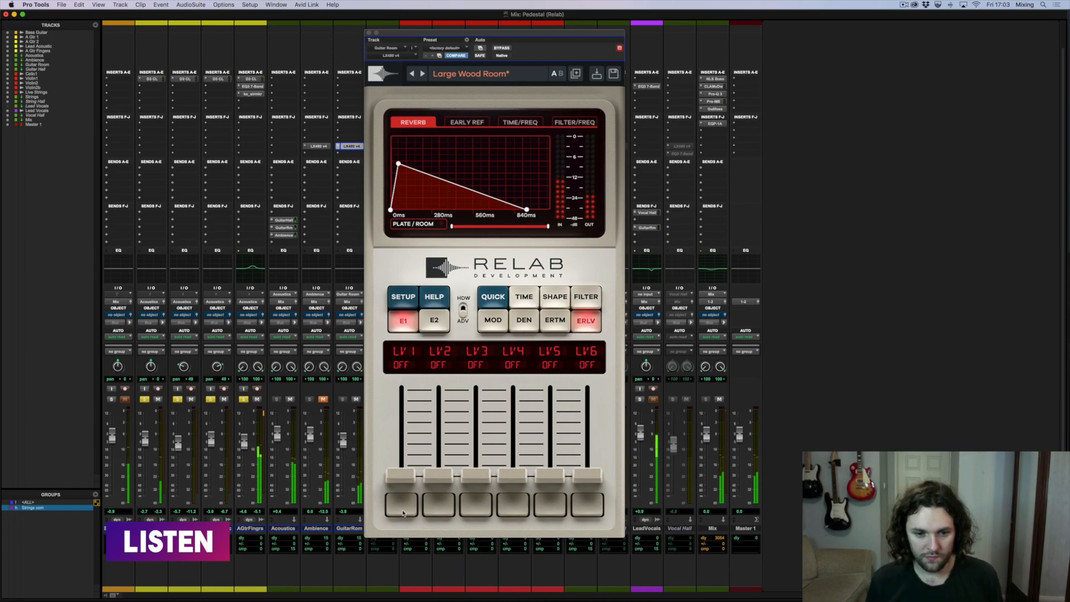
Switch on the Guitar Room reverb's six early-reflection levels one by one, LV1 at -11 and LV2 to LV6 at -10.
drag(403, 513, 406, 513)
click(434, 508)
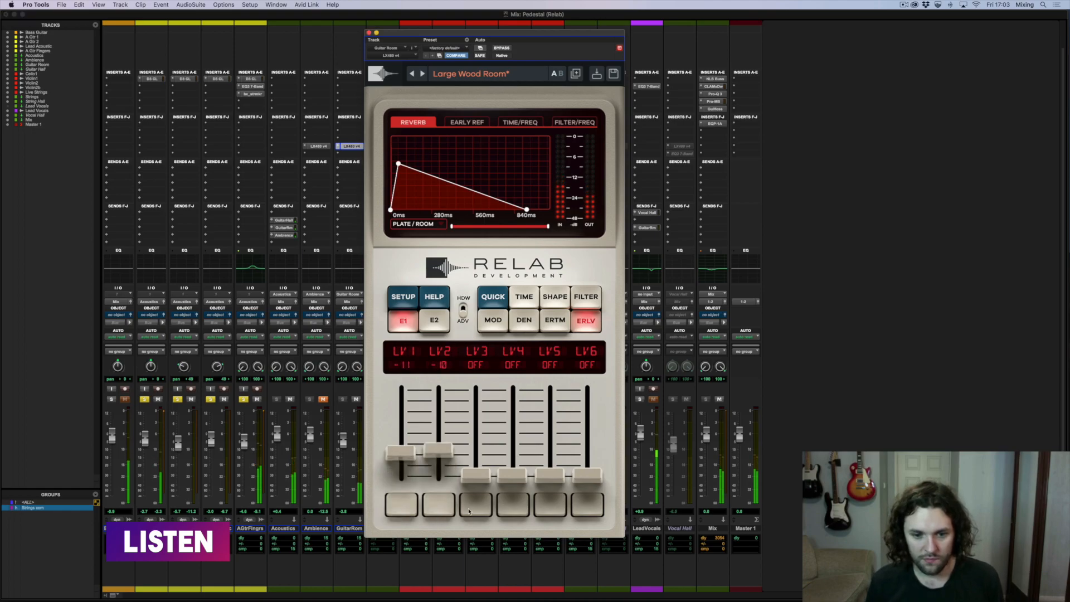
click(477, 509)
click(521, 506)
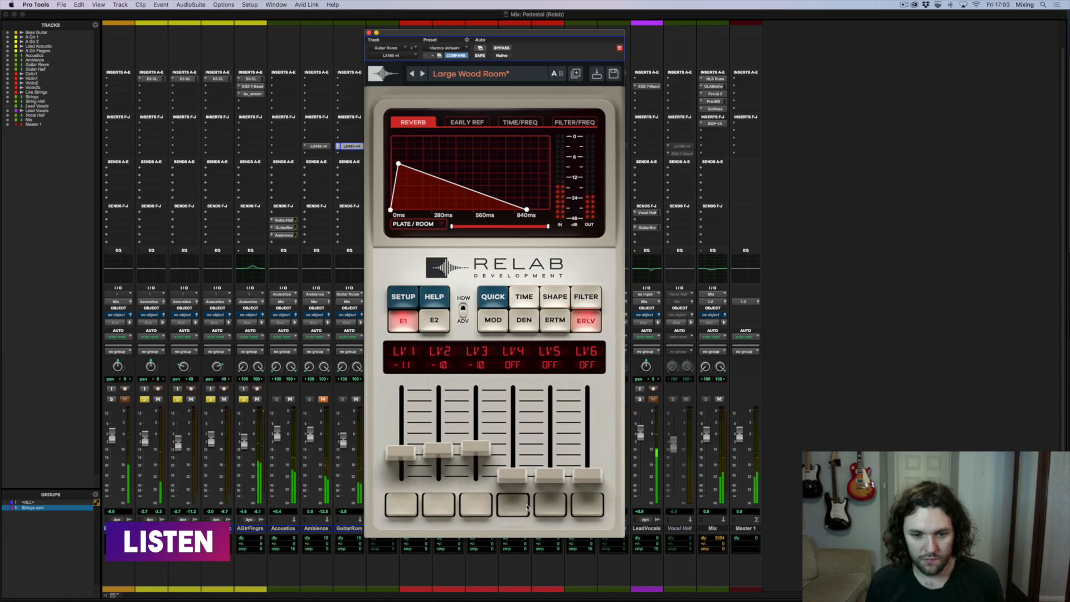
click(557, 507)
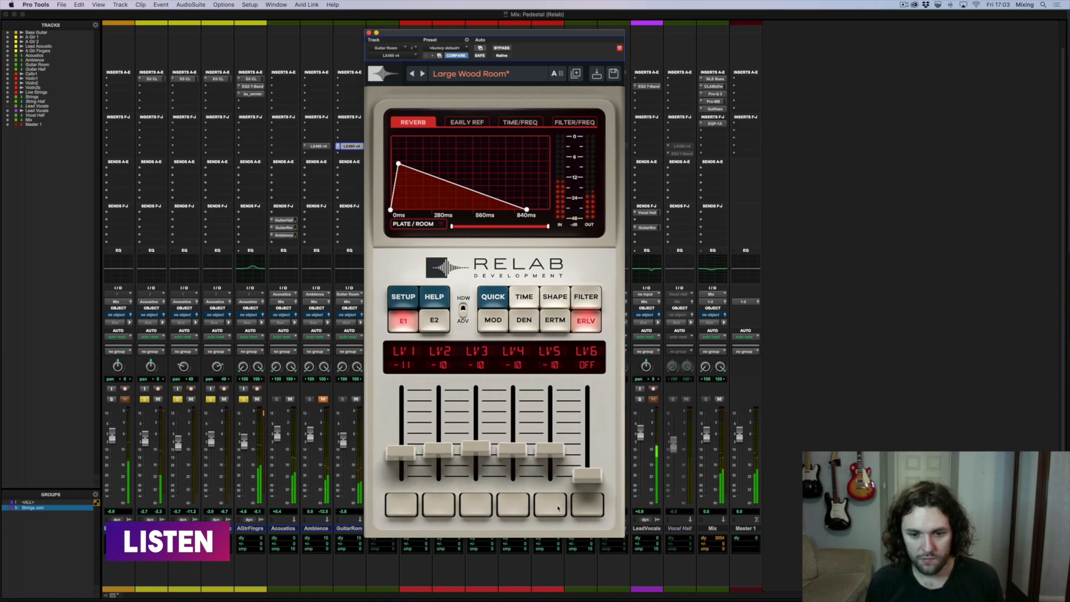
click(589, 506)
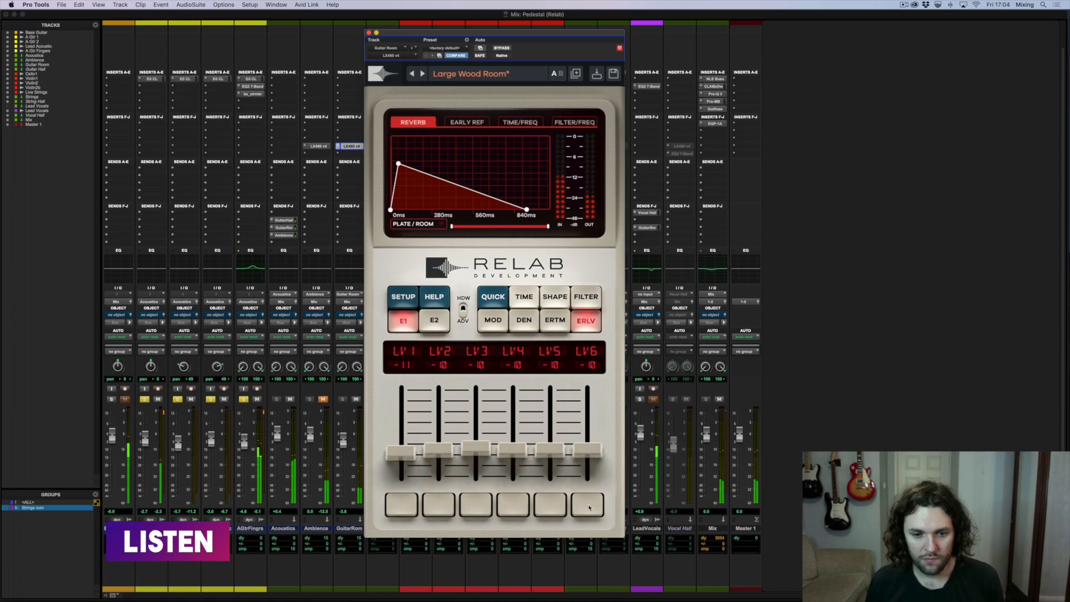
Switch off all six early-reflection levels again, from LV6 back to LV1.
click(589, 507)
click(556, 507)
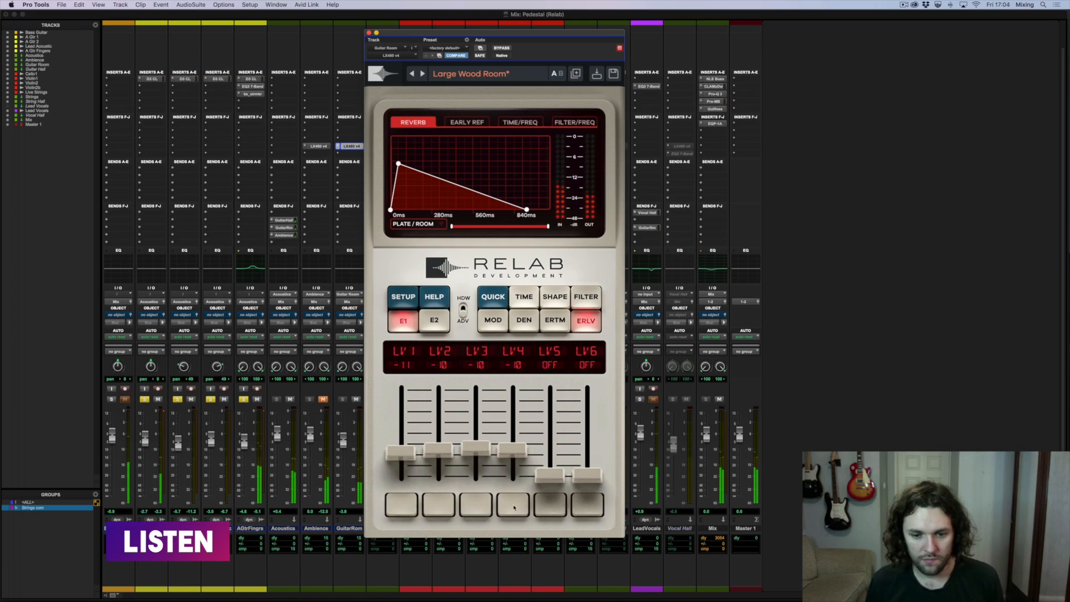
click(516, 508)
click(477, 507)
click(438, 506)
click(398, 506)
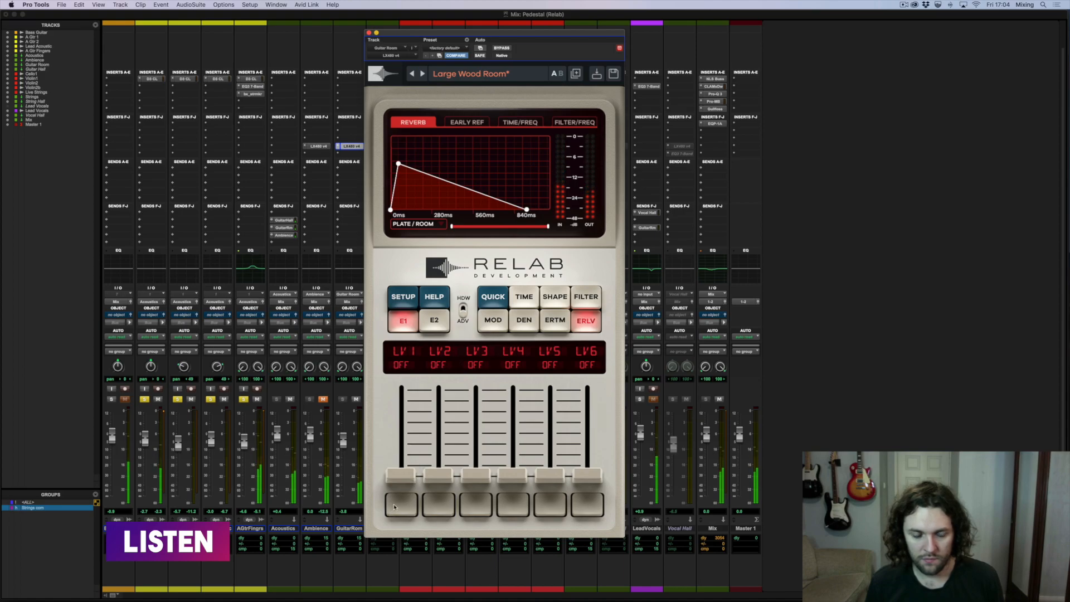
Switch the six early-reflection levels back on in order from LV1 to LV6 to compare the sound.
click(398, 506)
click(438, 506)
click(477, 506)
click(513, 506)
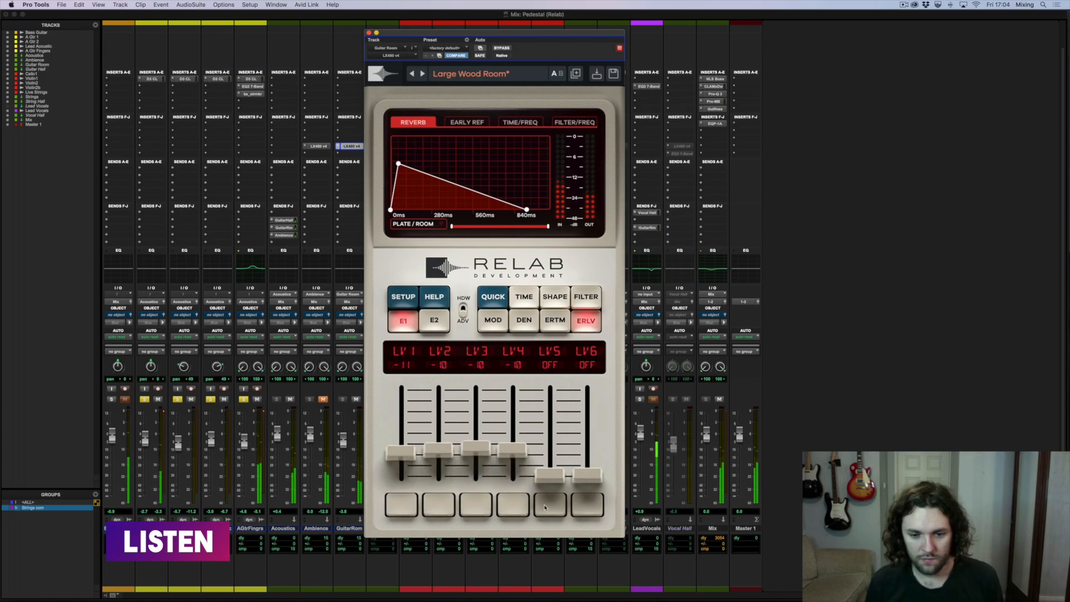
click(548, 506)
click(587, 506)
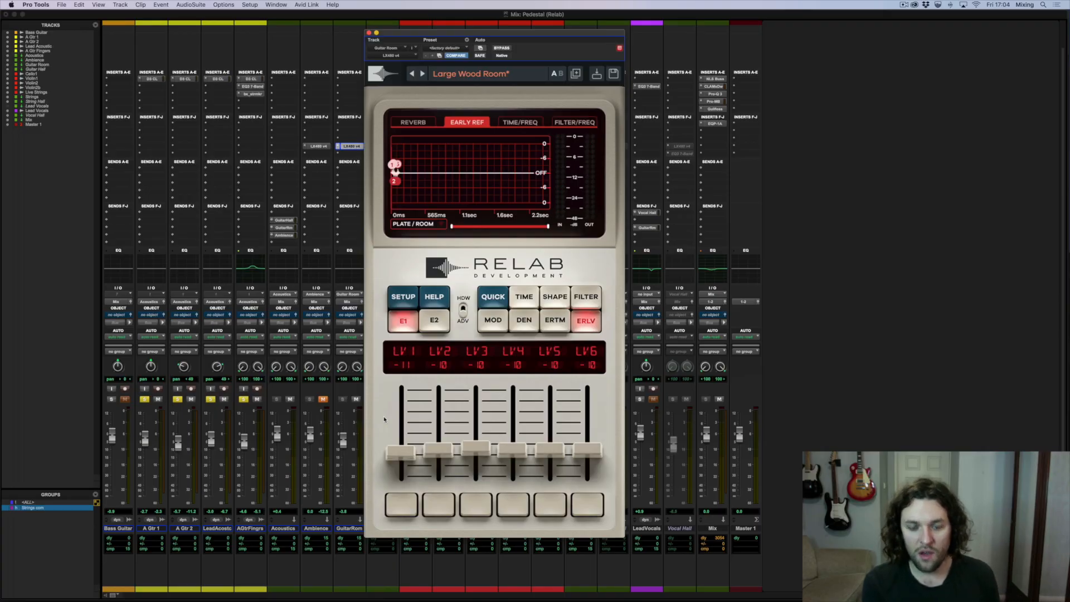
Raise all six early-reflection levels of the Guitar Room reverb to 0.
key(super+equal)
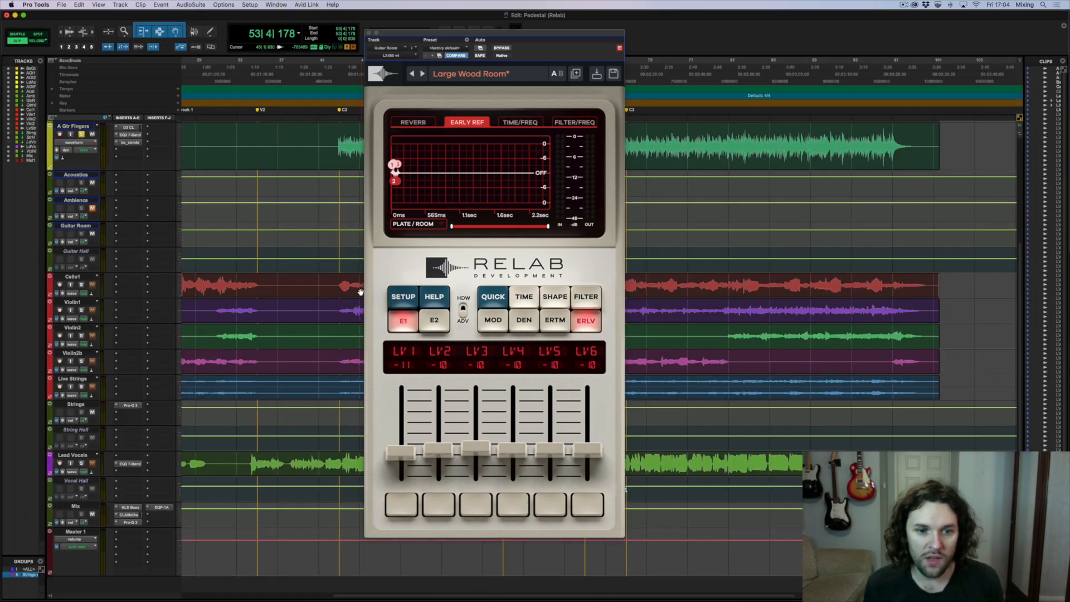
key(super+equal)
drag(409, 463, 402, 393)
drag(438, 453, 437, 395)
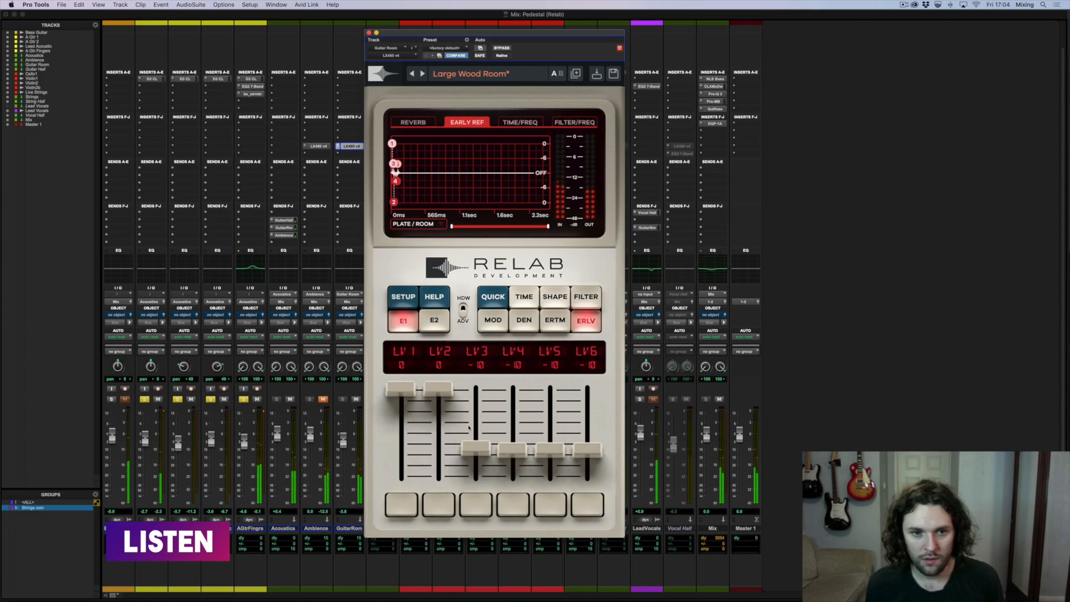
drag(469, 446, 490, 390)
drag(518, 446, 514, 390)
drag(557, 458, 550, 390)
drag(587, 449, 594, 301)
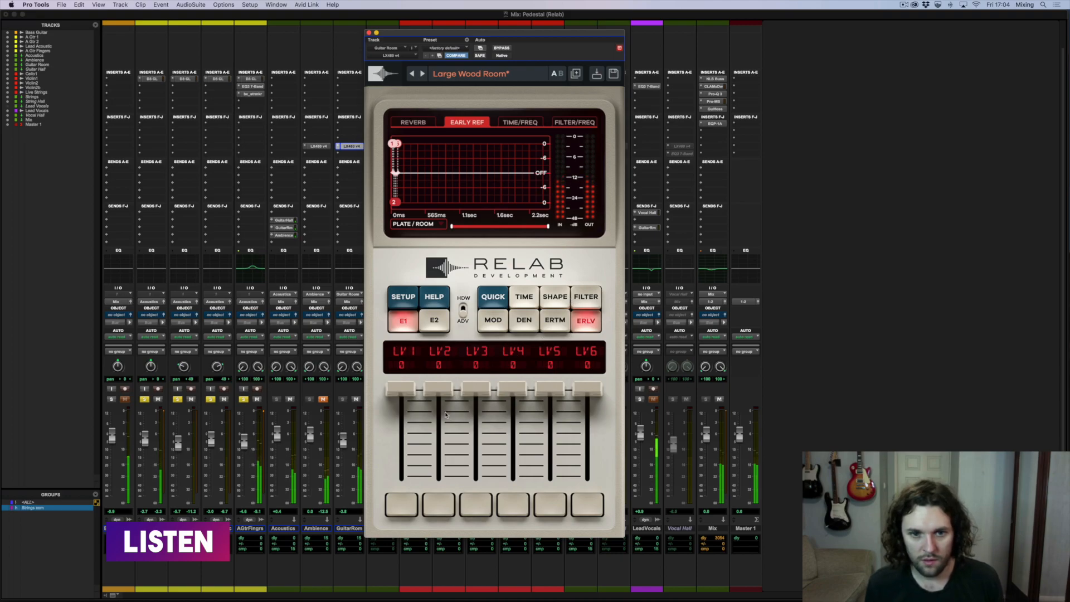
Examine the early-reflection delay times of the Guitar Room reverb.
click(552, 328)
drag(400, 465, 444, 455)
click(476, 450)
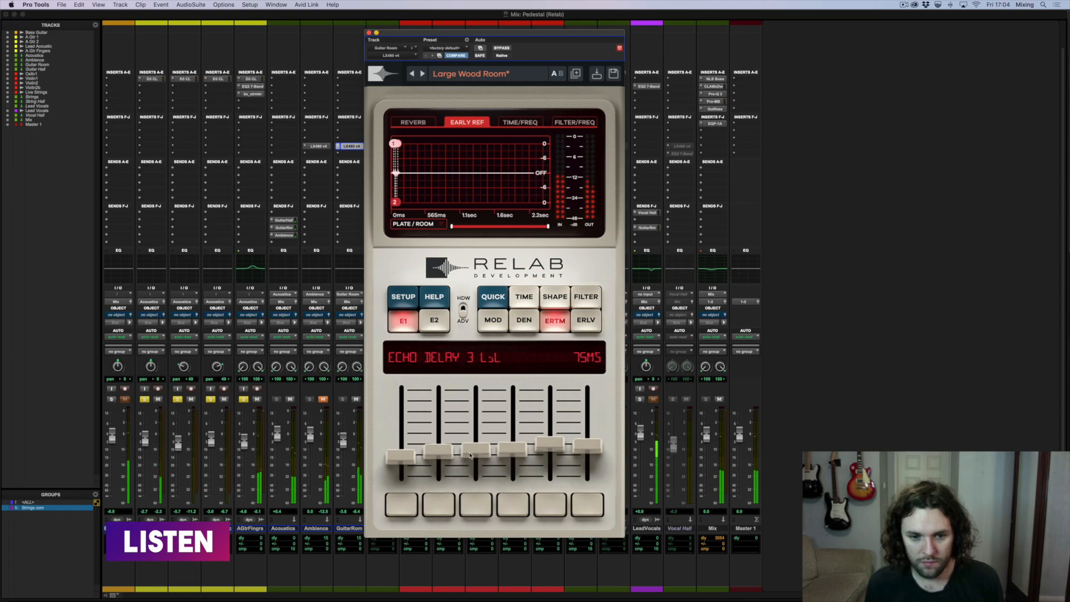
Lower the early-reflection levels LV1 to LV6 to -9.5, -8.6, -9.4, -8.9, -11 and -10 dB.
click(593, 327)
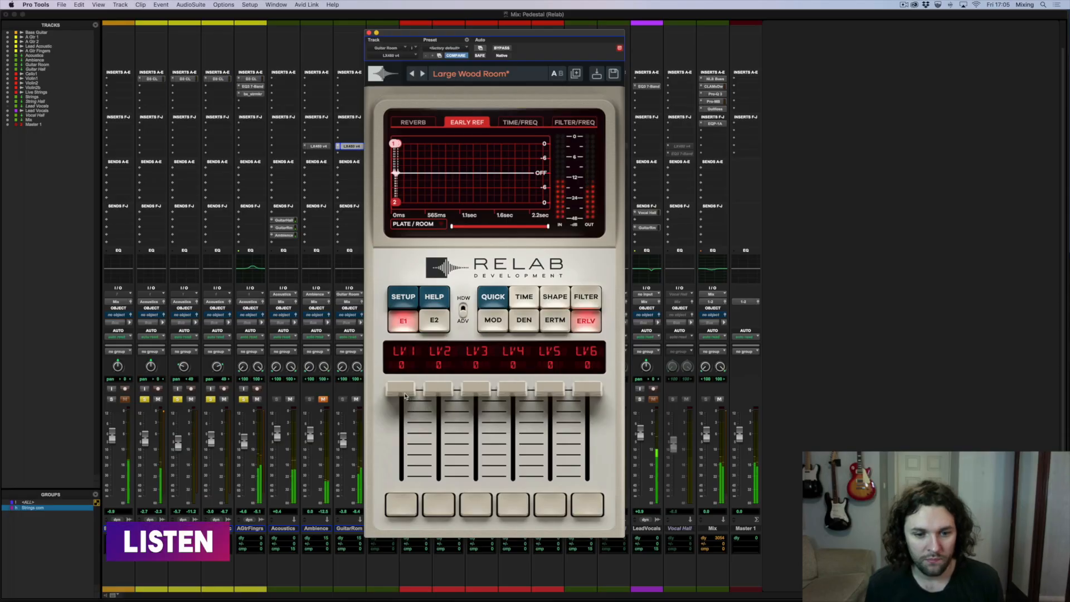
drag(406, 395, 408, 453)
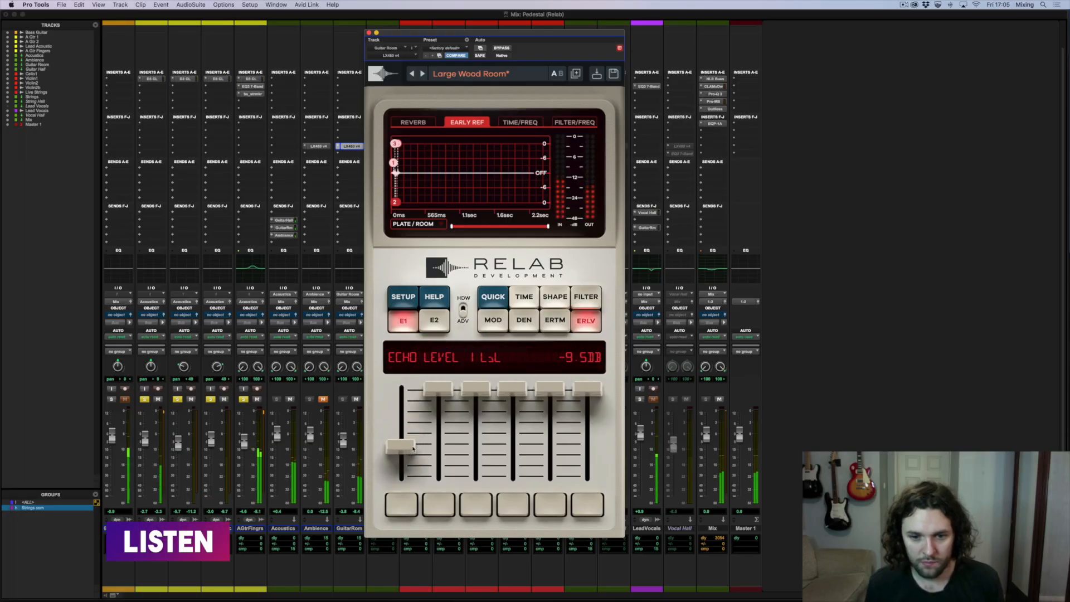
drag(447, 397, 442, 453)
drag(478, 397, 472, 446)
drag(512, 389, 503, 448)
drag(550, 389, 550, 452)
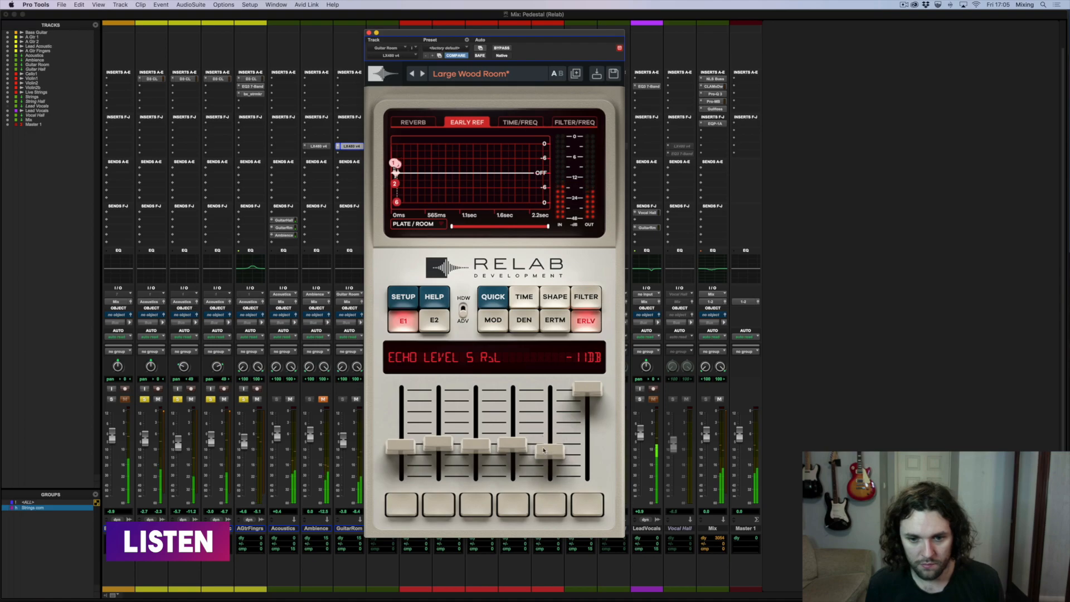
drag(586, 390, 578, 450)
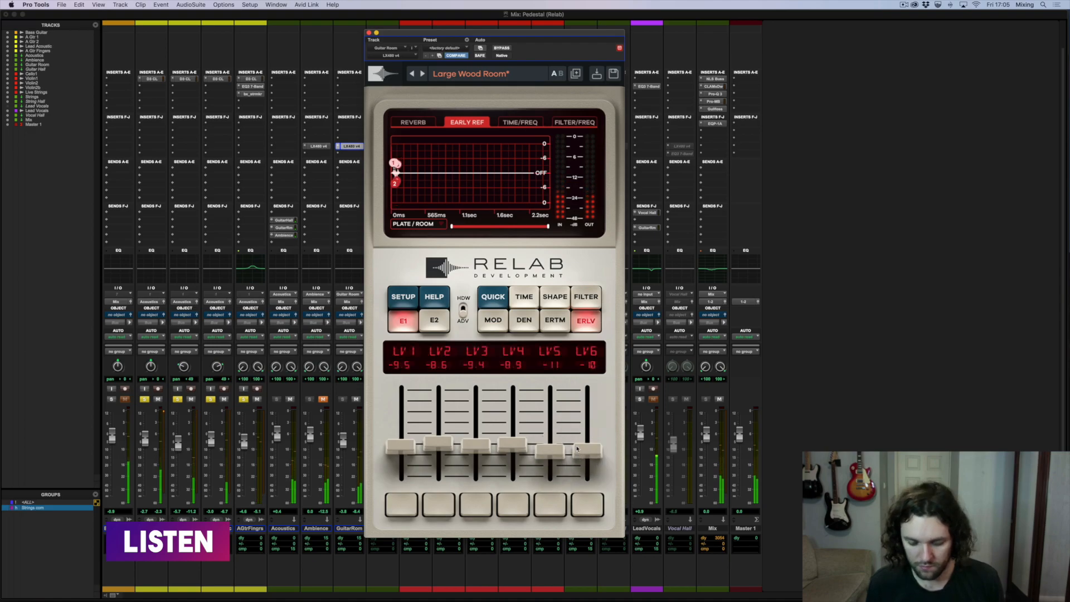
key(super+equal)
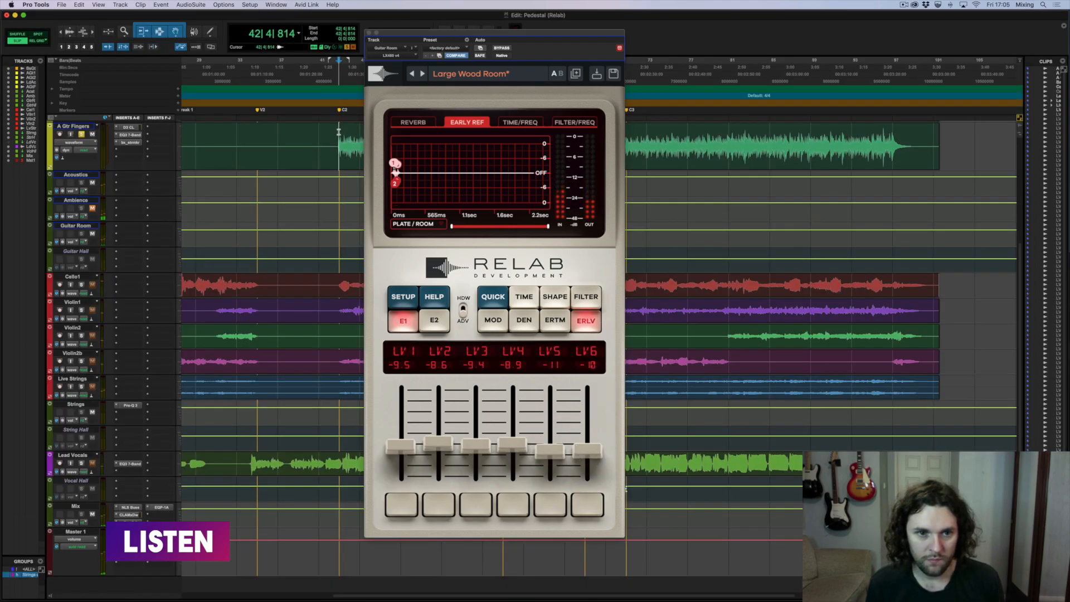
key(super+equal)
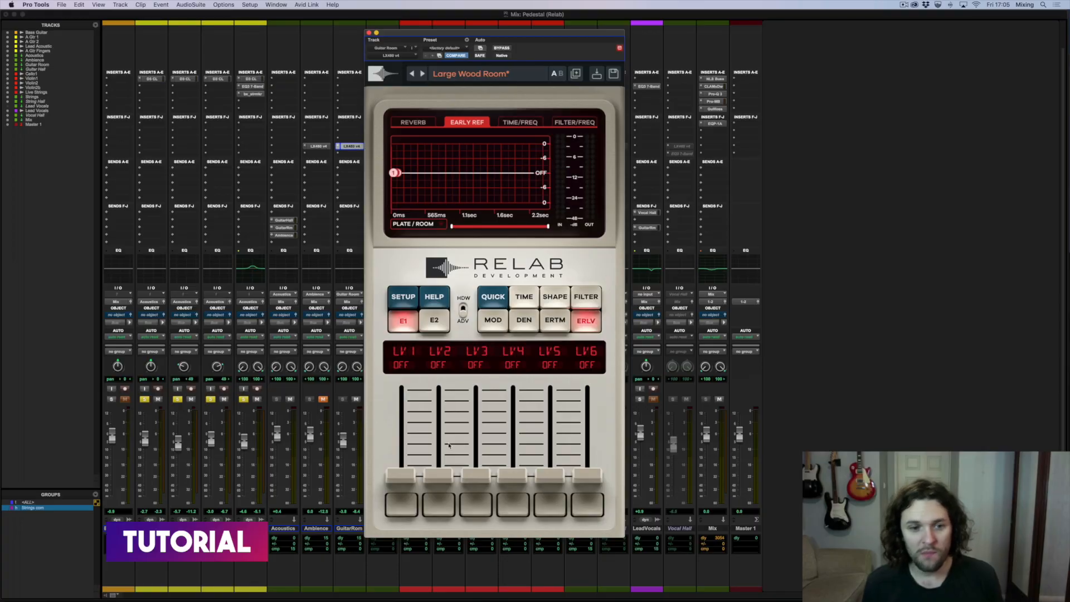
Load the Original Factory preset Medium Ambience into the LX480 reverb on the Ambience track.
click(316, 529)
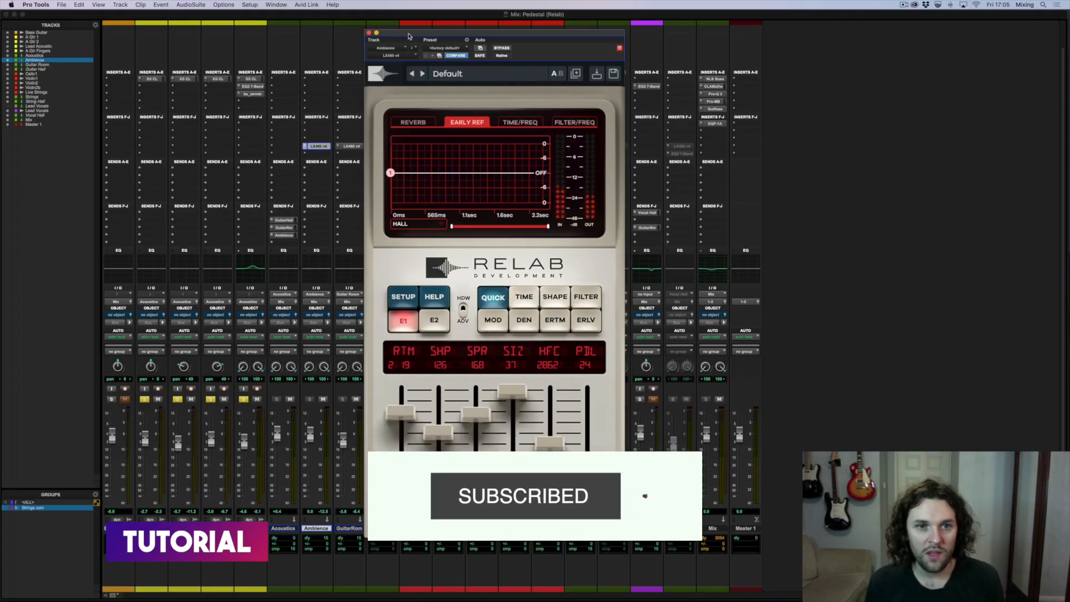
drag(391, 37, 488, 22)
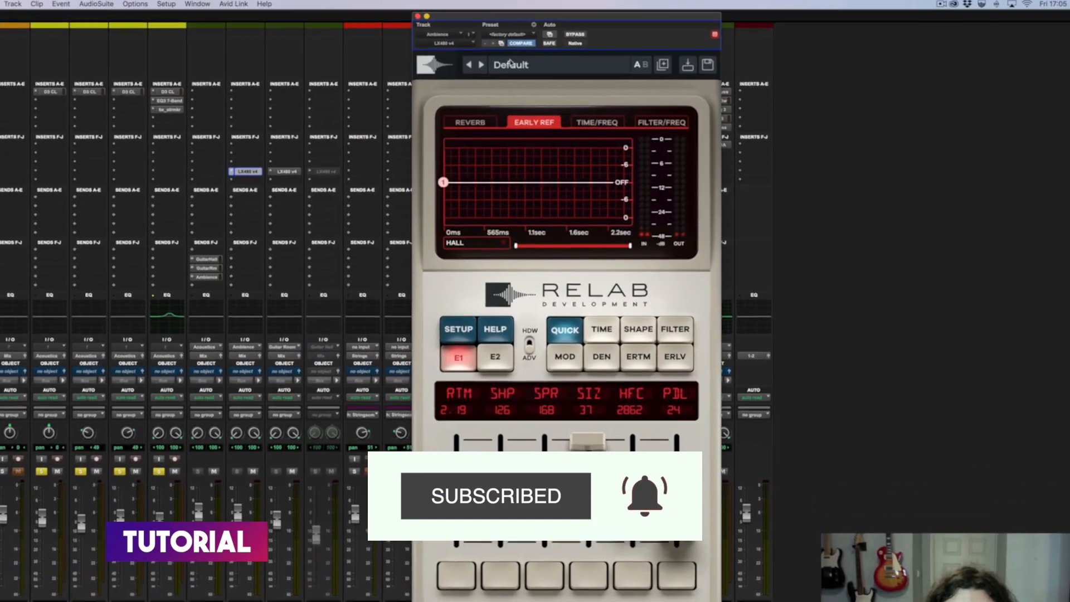
click(538, 57)
mouse_move(572, 114)
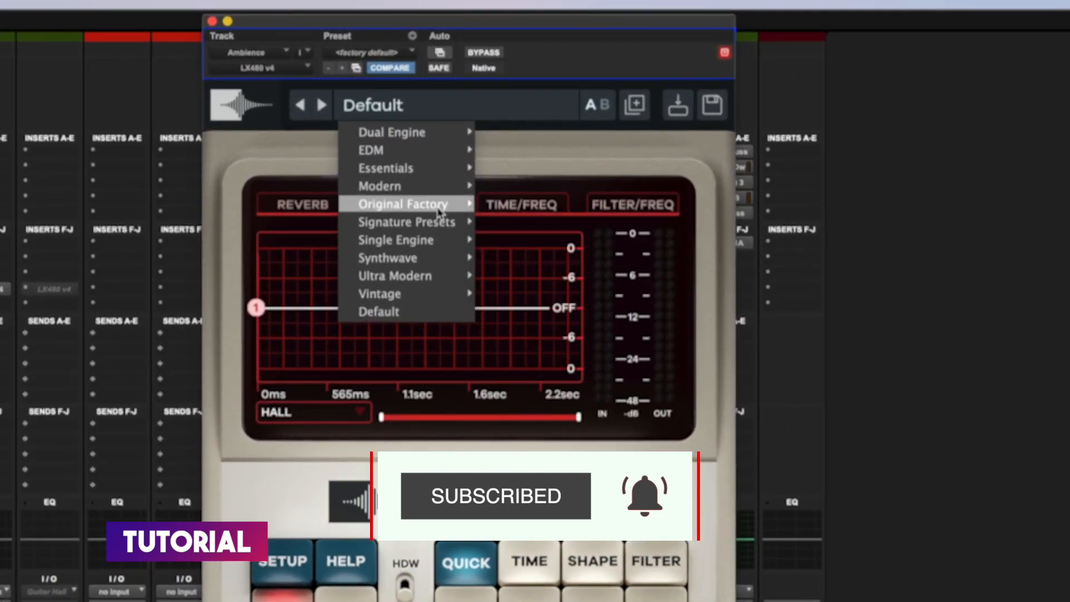
mouse_move(454, 205)
mouse_move(541, 212)
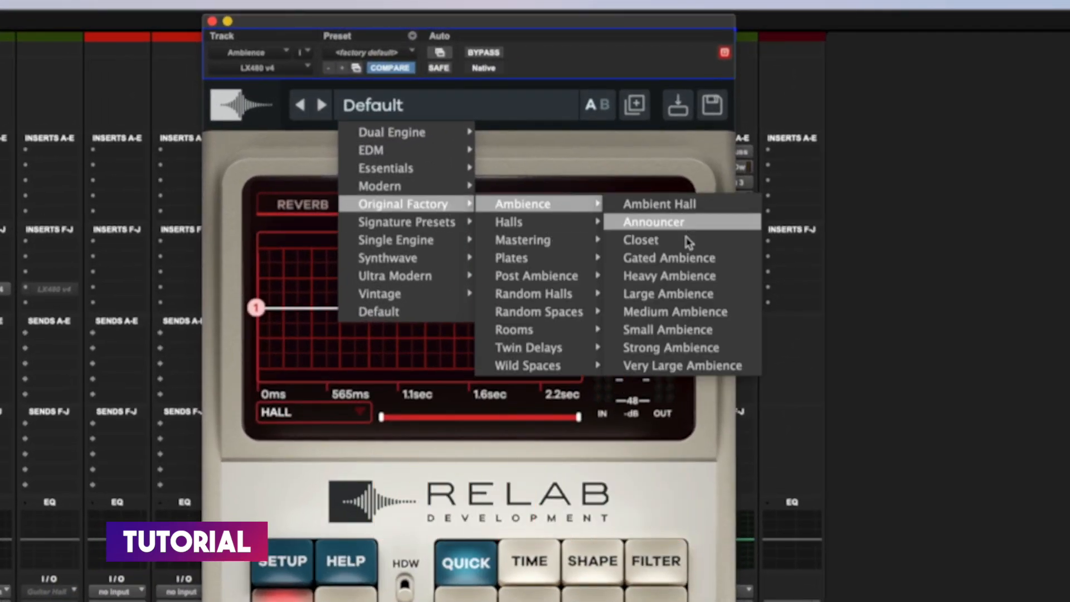
click(678, 315)
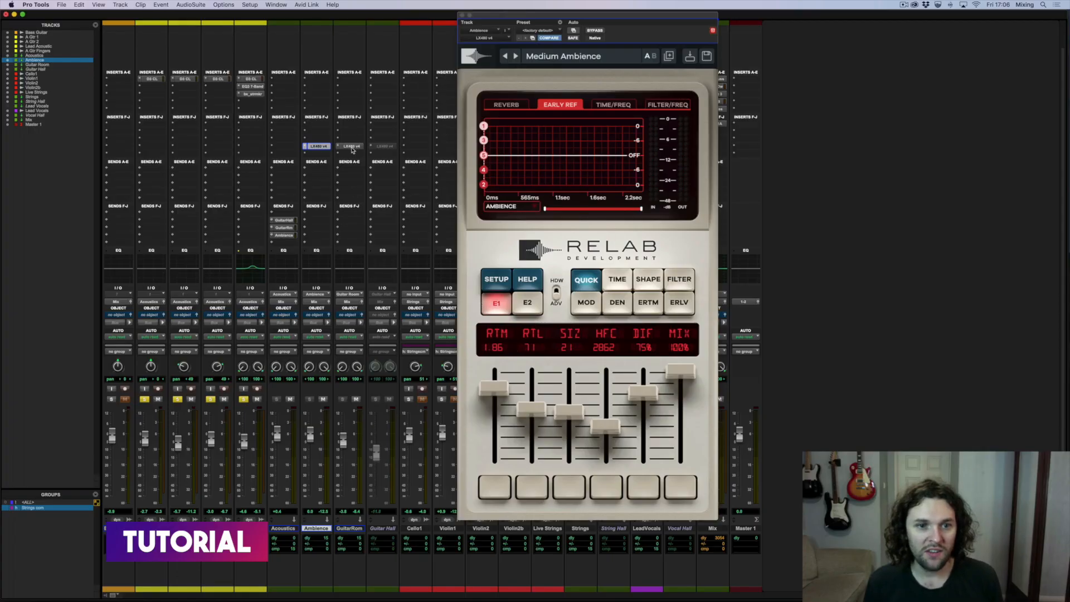
Compare with the Guitar Room reverb's quick settings and set the Ambience reverb's RTM to 946 to match it closely.
click(352, 147)
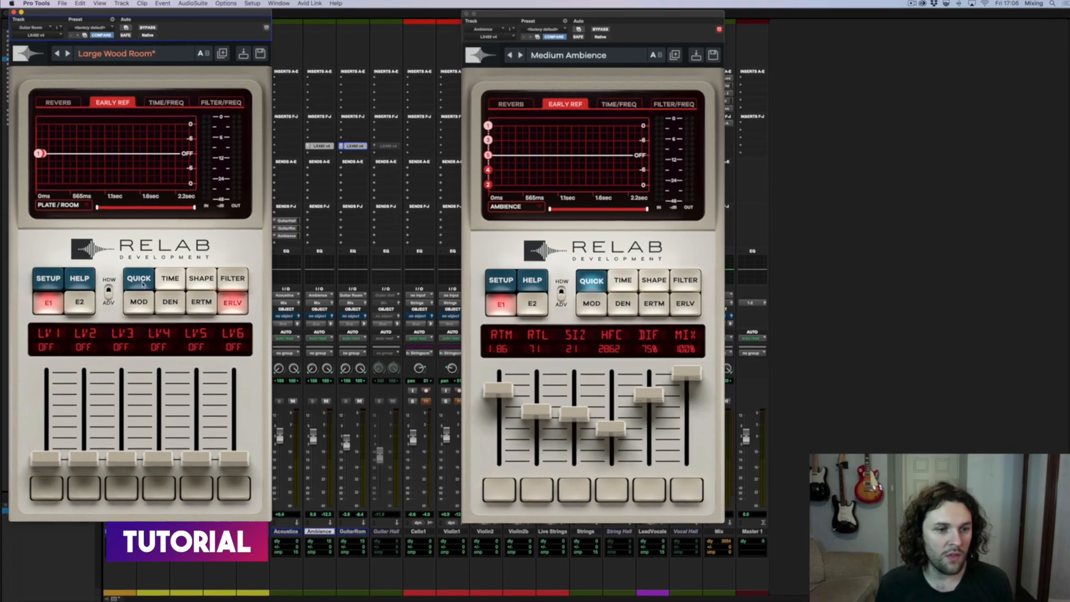
click(137, 277)
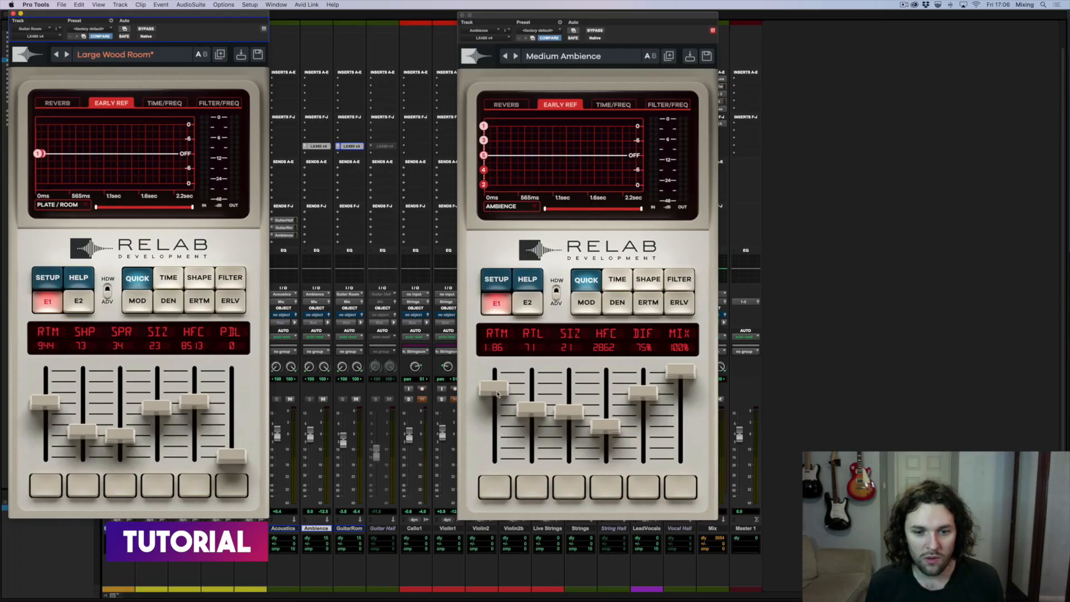
drag(496, 394, 496, 408)
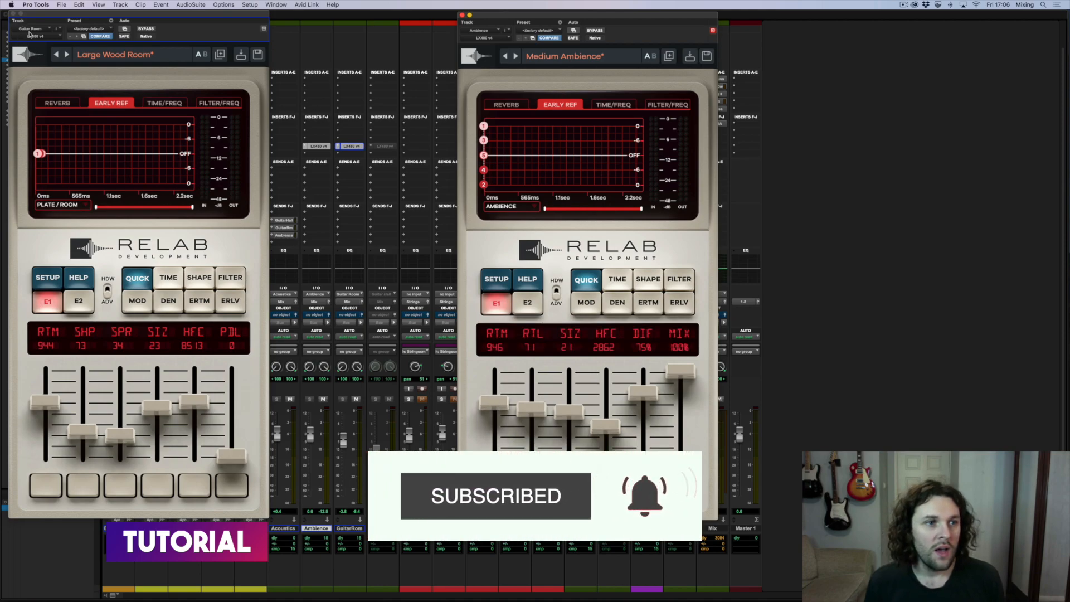
click(13, 14)
drag(562, 16, 474, 26)
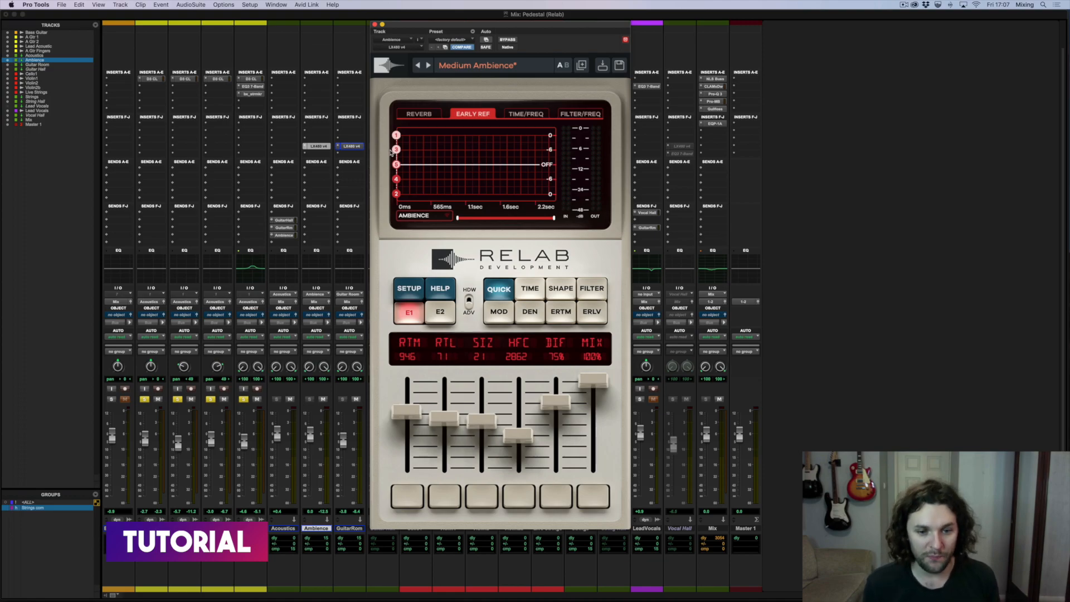
Set the Ambience reverb's RTL to 27 and raise the Ambience track's fader during playback with Guitar Room muted.
drag(441, 422, 440, 451)
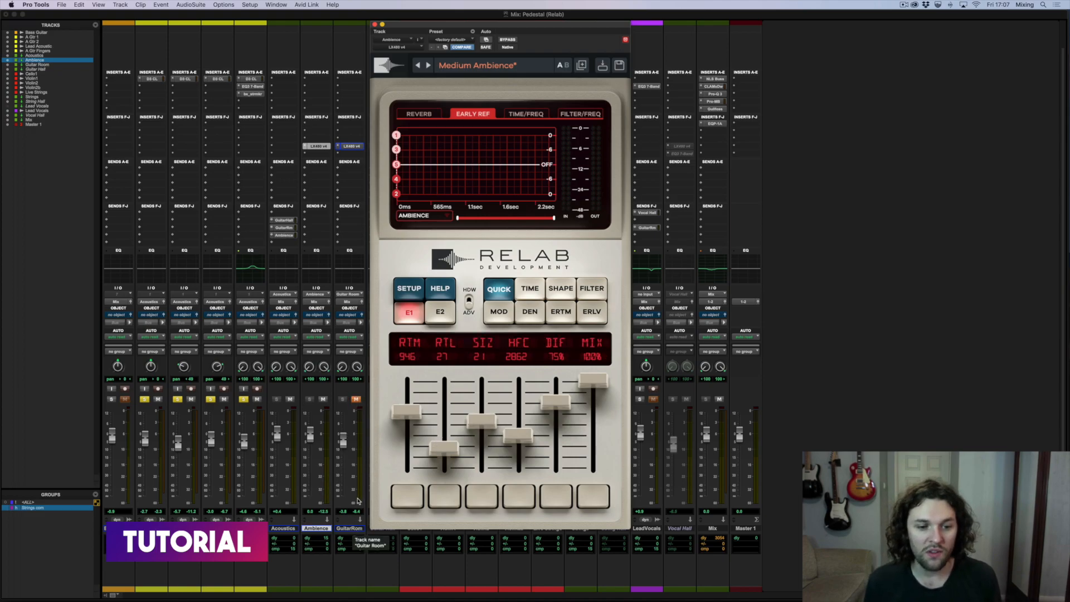
key(space)
drag(310, 434, 312, 421)
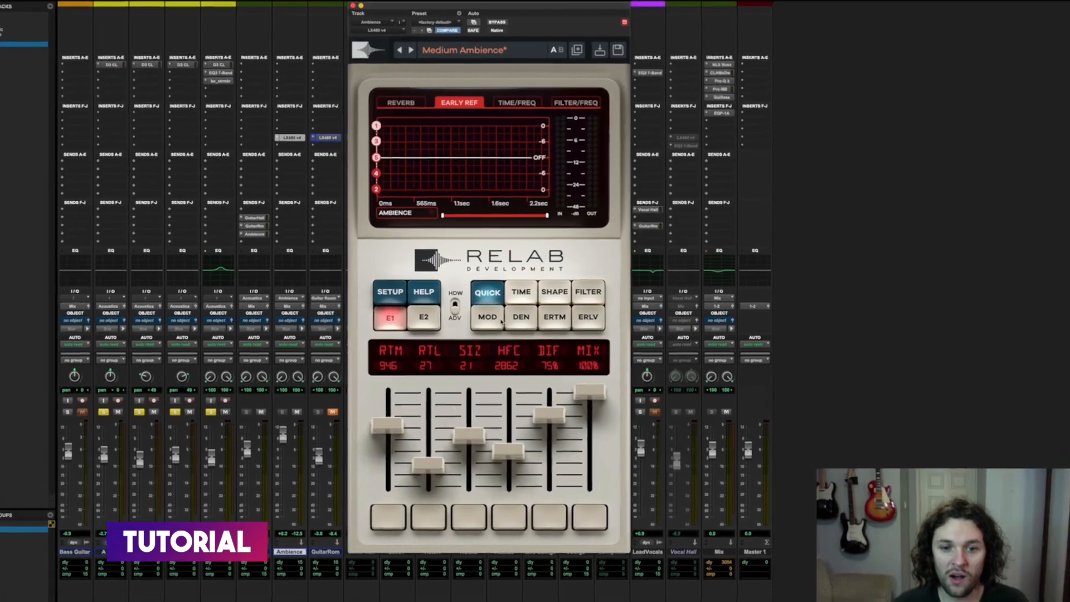
Set the Ambience reverb's modulation to SPN 23 and WAN 2394, and reduce its low-frequency reverb time multiplier to 1.0x.
click(511, 314)
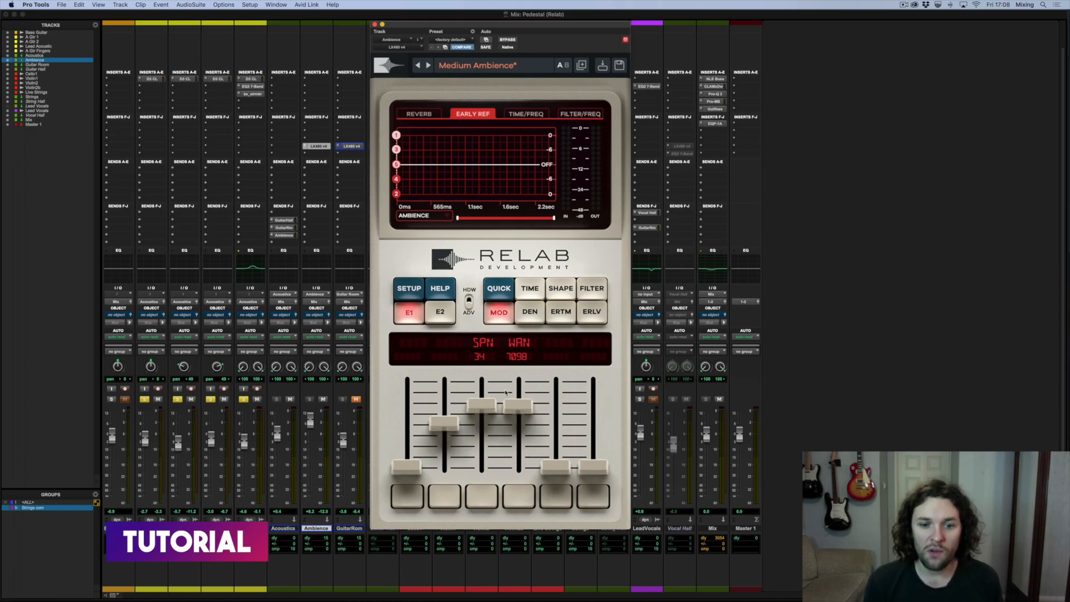
drag(482, 405, 514, 429)
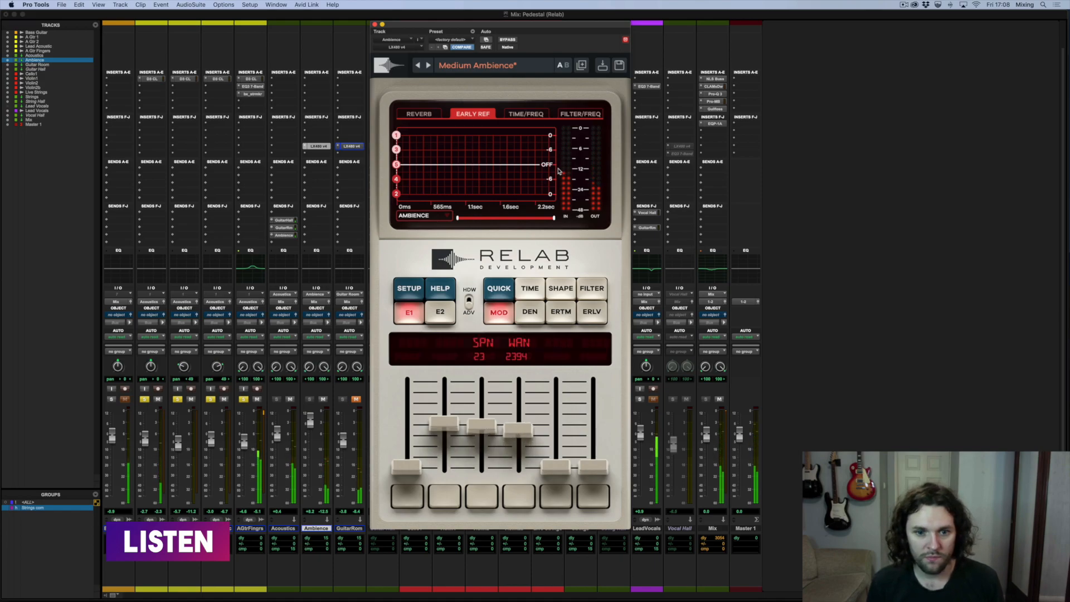
click(525, 114)
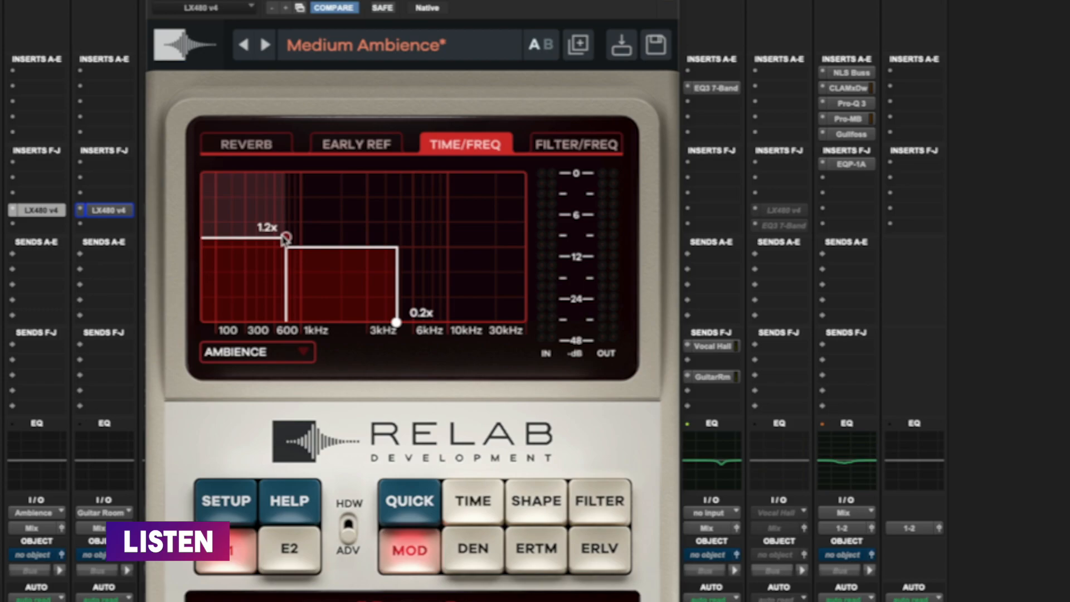
drag(285, 239, 287, 244)
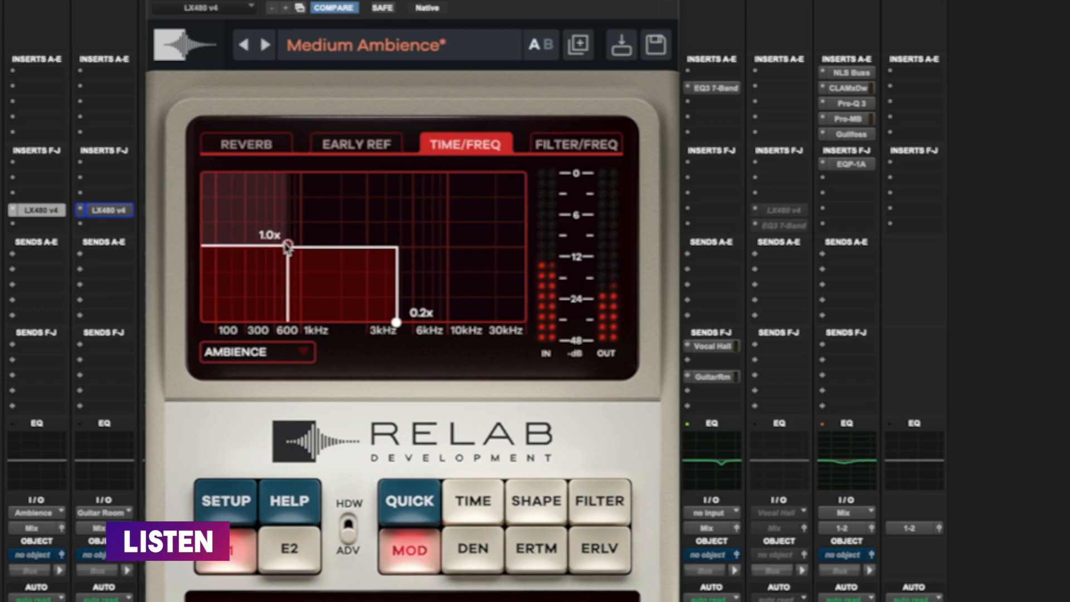
Reshape the Ambience reverb's frequency filter by moving its low filter point up in frequency and adjusting its level.
click(574, 146)
drag(218, 172, 346, 221)
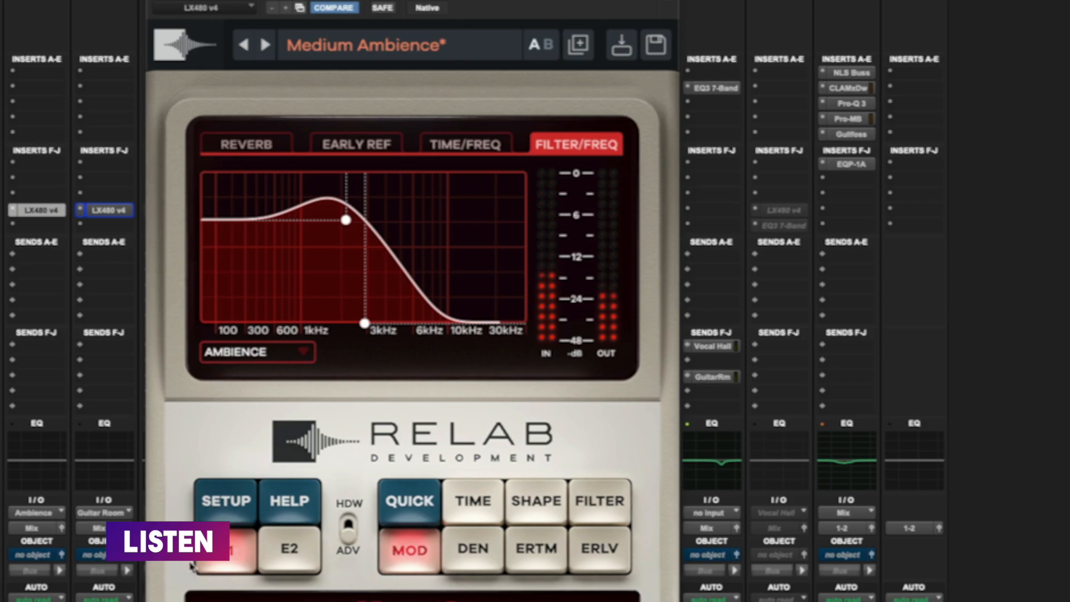
drag(346, 221, 345, 212)
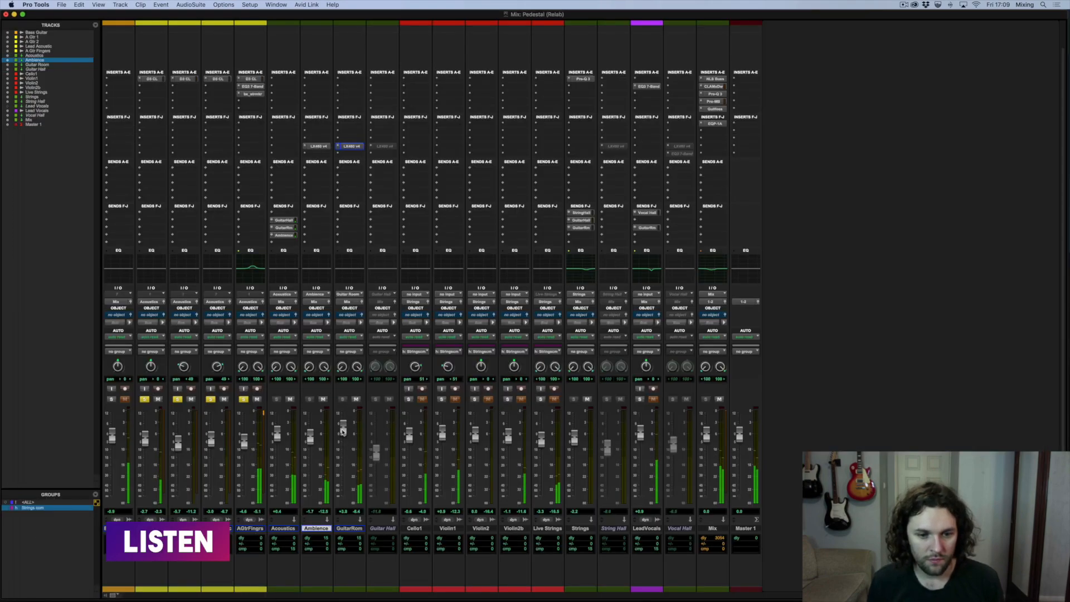
Lower the Ambience and Guitar Room faders to balance the reverbs, and compare the guitars with both reverb tracks muted and unmuted.
drag(309, 444, 308, 446)
shift+click(353, 529)
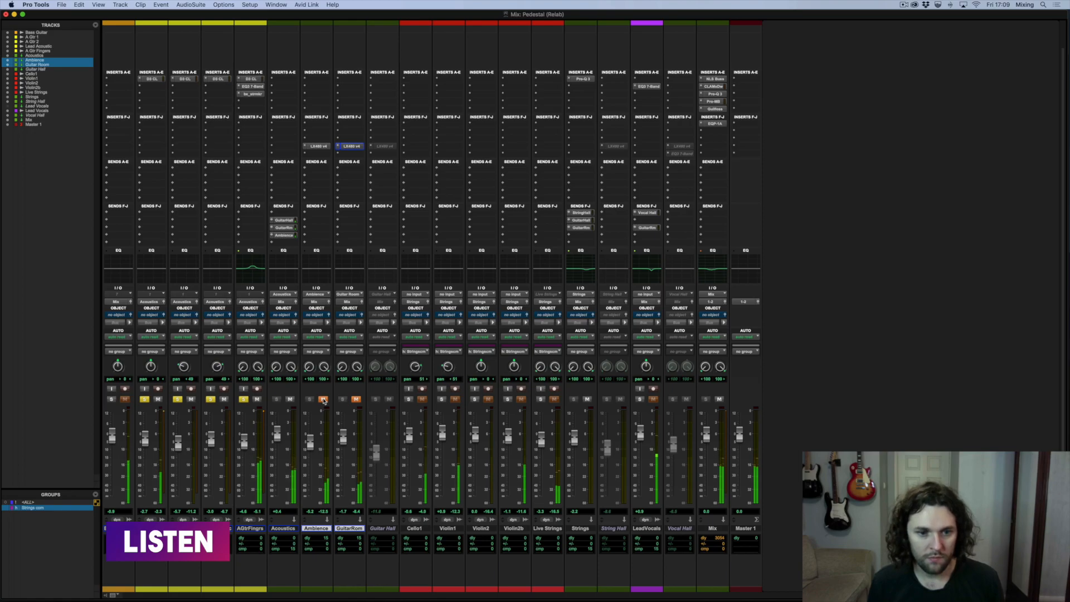
click(323, 399)
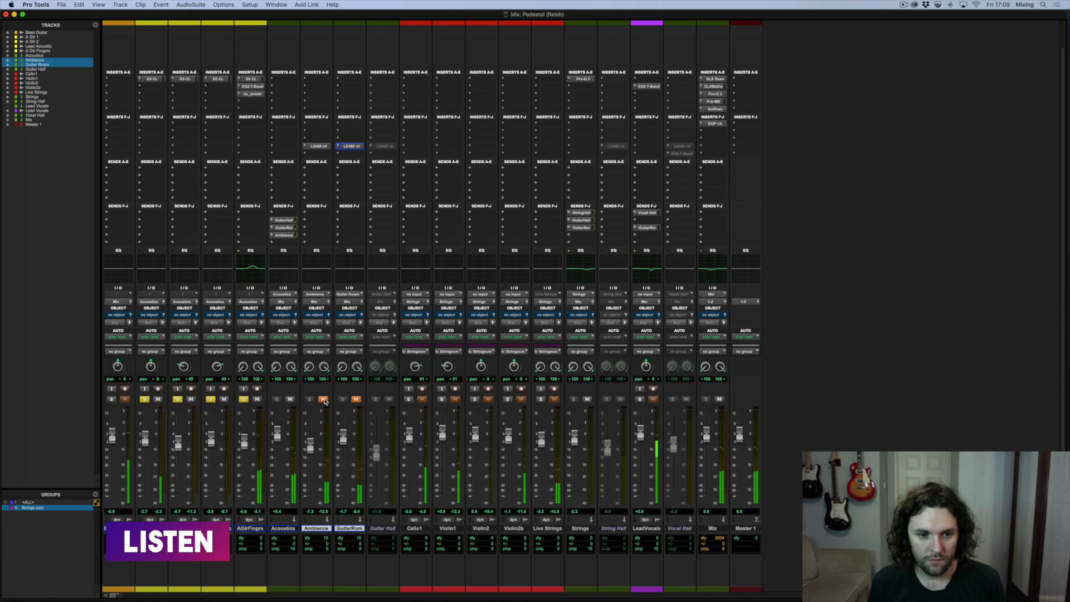
click(323, 400)
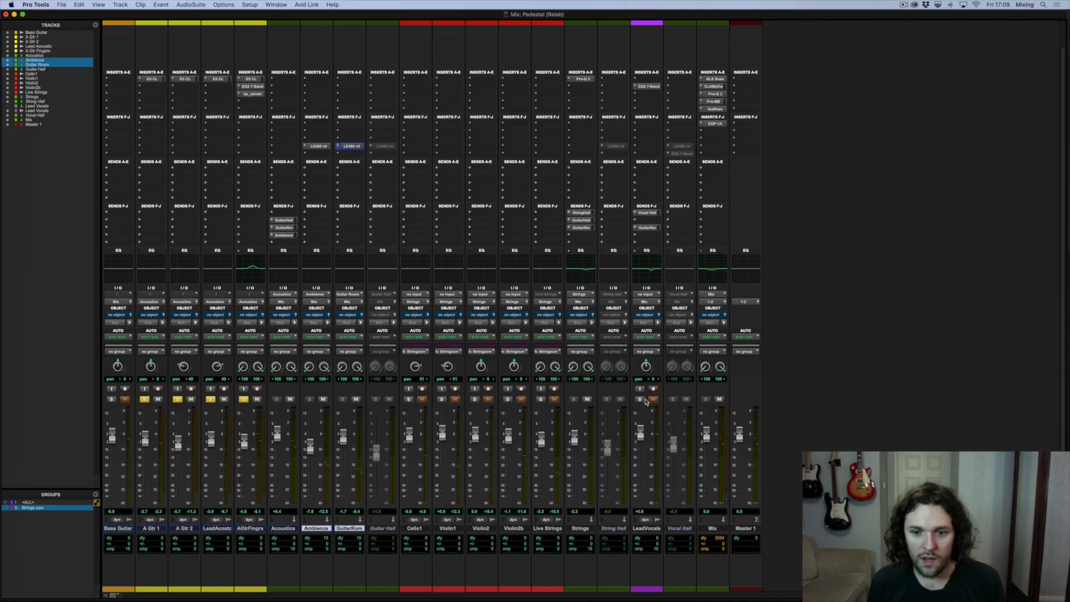
Copy the Acoustics track's Ambience send to Lead Vocals, center its pan and set the send level to about -5.2 dB.
drag(287, 239, 647, 235)
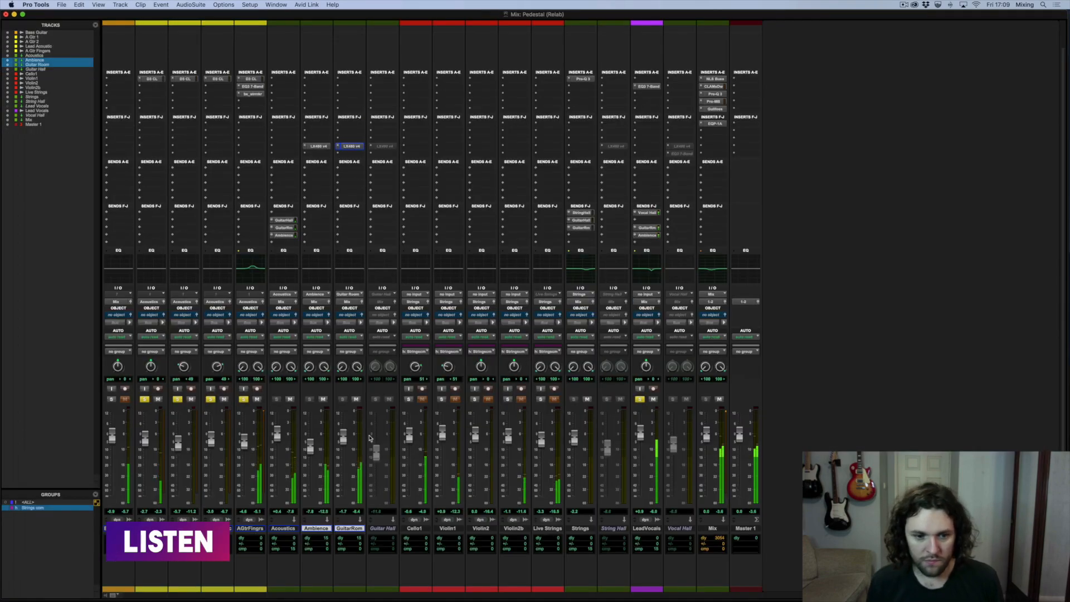
click(648, 235)
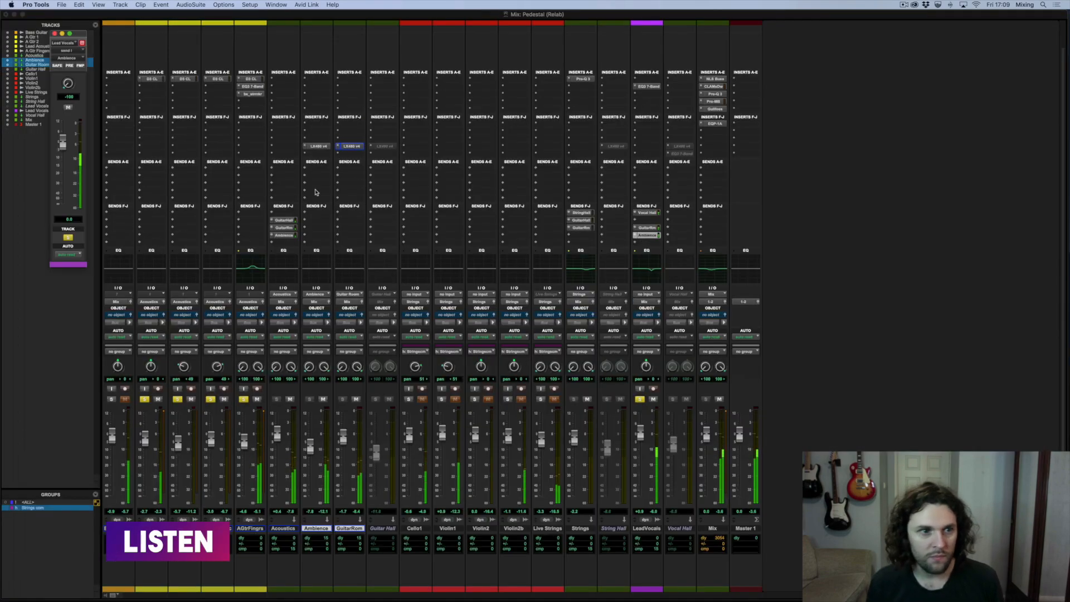
alt+click(68, 83)
drag(62, 143, 63, 156)
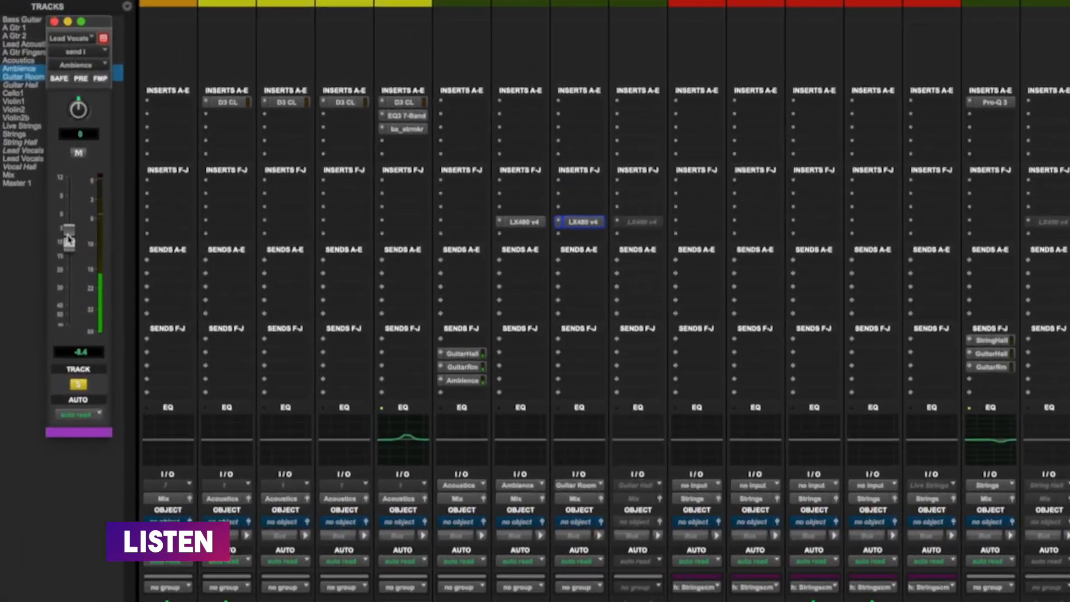
mouse_move(68, 239)
mouse_down()
mouse_move(69, 228)
mouse_move(71, 255)
mouse_up()
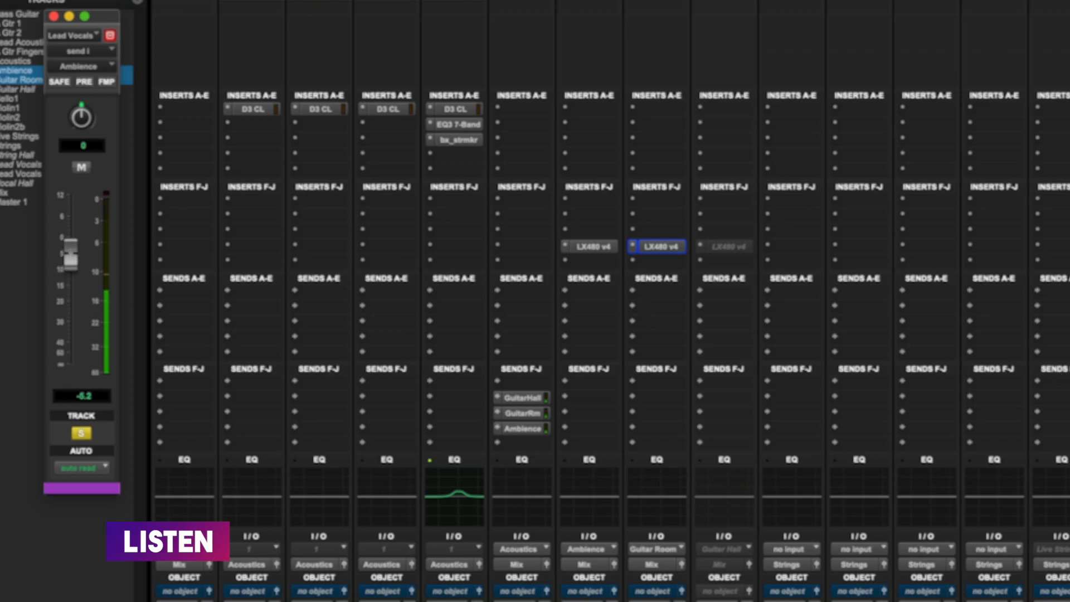
drag(73, 243, 71, 254)
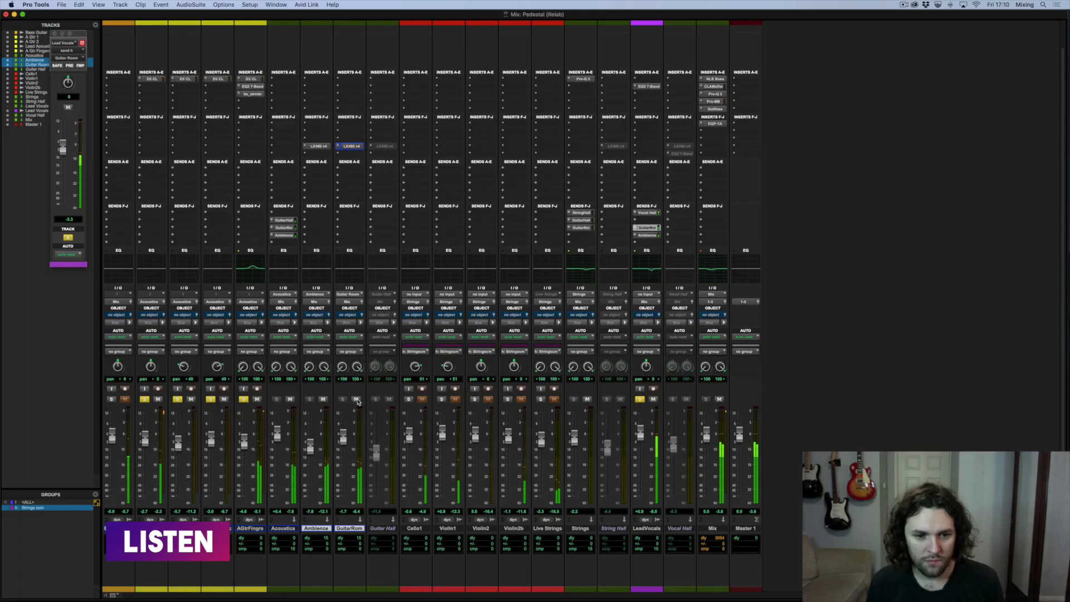
Compare the vocal with the Ambience and Guitar Room reverbs muted and unmuted, and lower the Lead Vocals' Ambience send level.
click(356, 399)
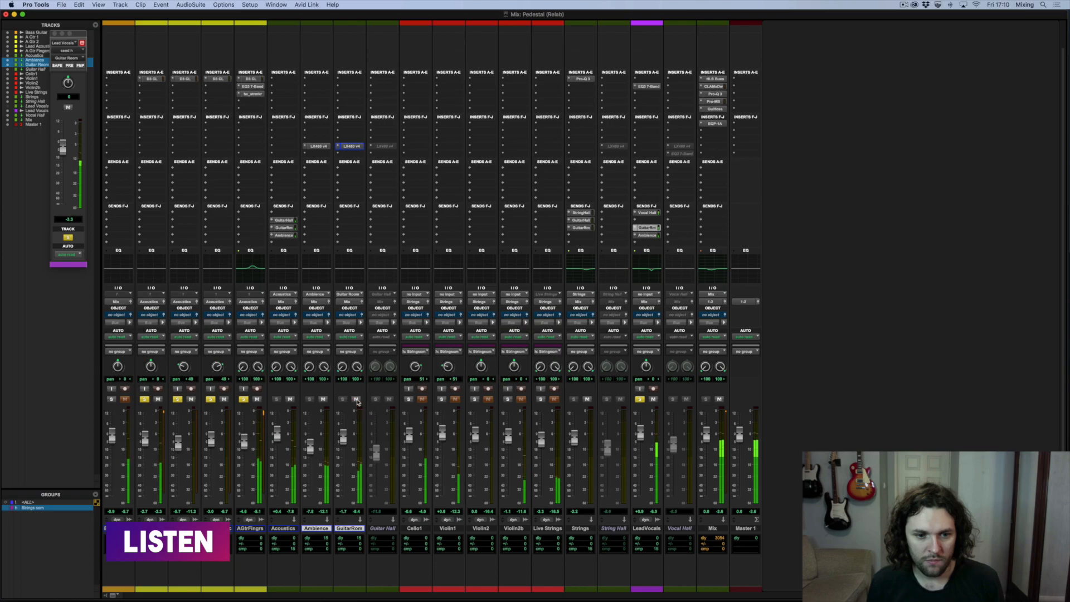
click(356, 400)
click(357, 399)
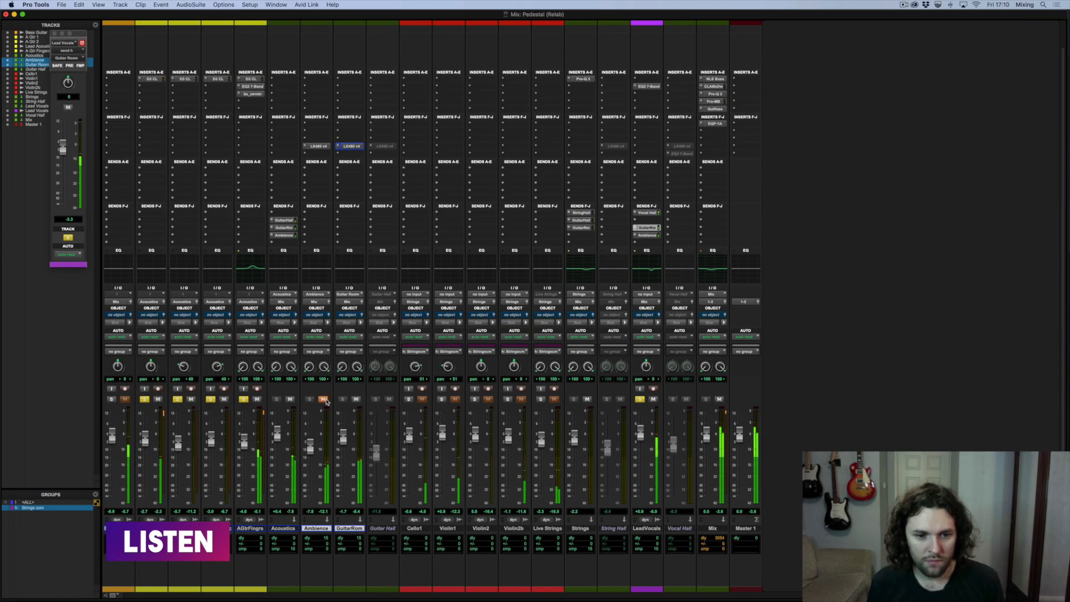
click(646, 236)
drag(63, 147, 61, 158)
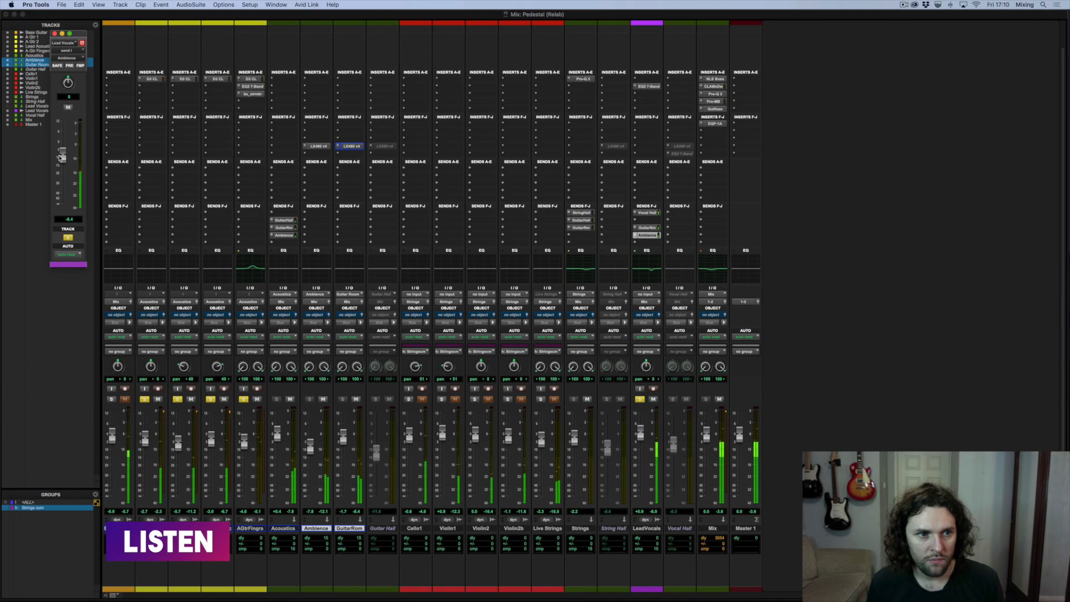
Compare the mix with the Ambience and Guitar Room reverbs muted together and unmuted during playback.
click(357, 399)
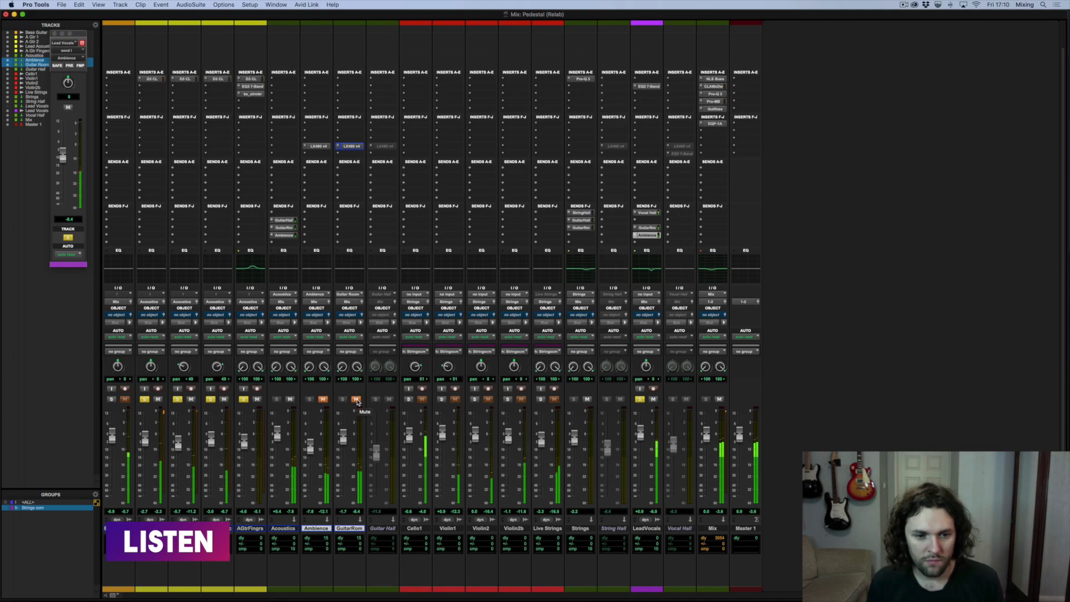
click(357, 399)
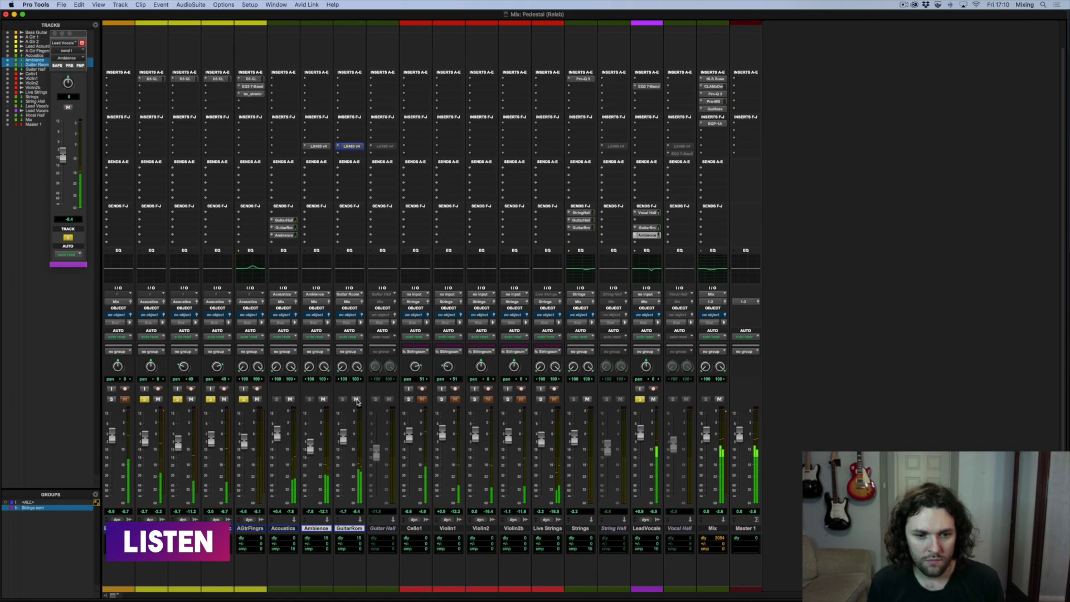
click(357, 399)
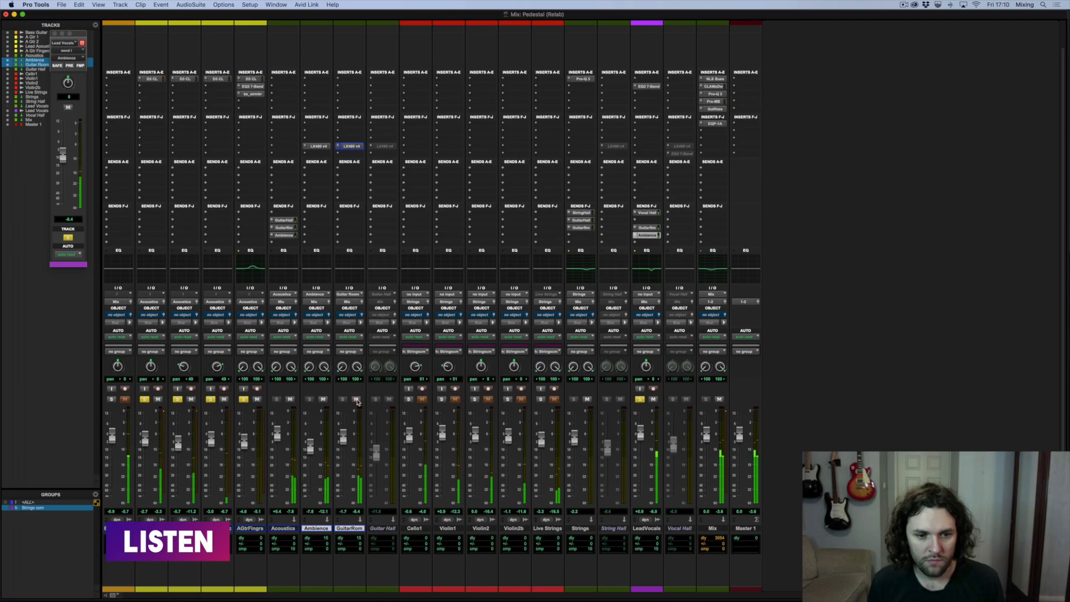